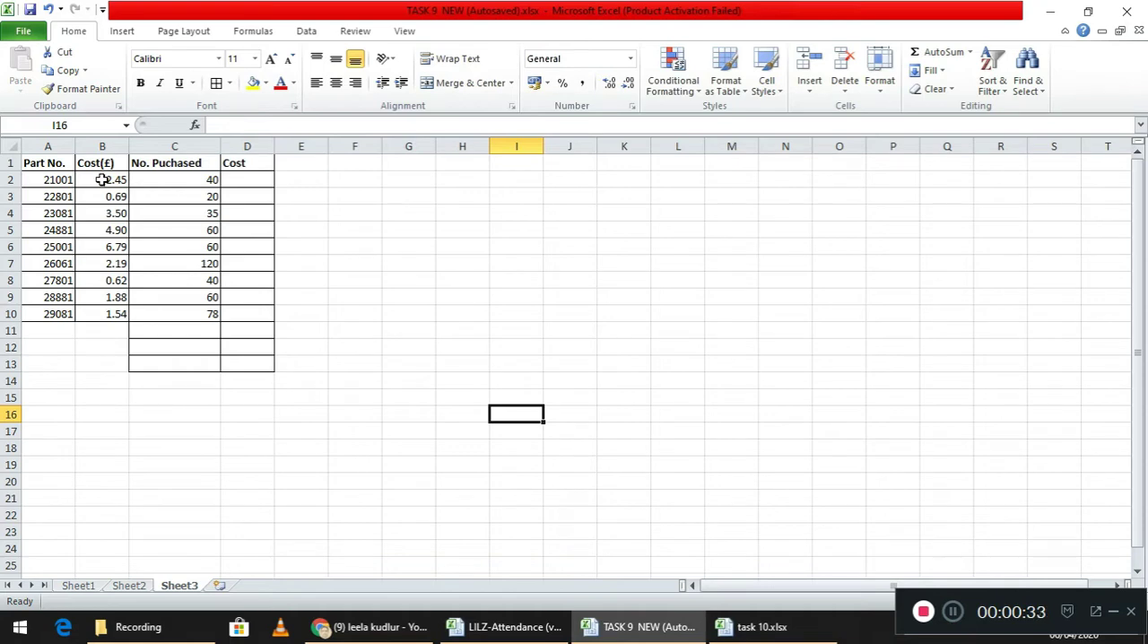
- In cell D2, calculate the first part's cost with the formula =B2*C2
click(243, 184)
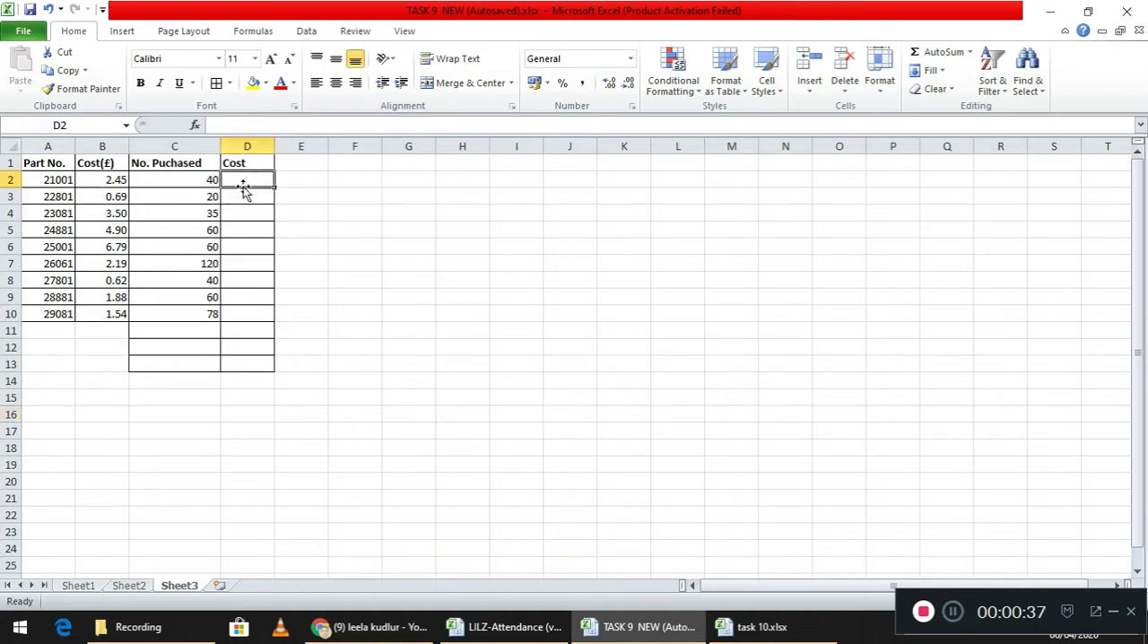
text(=)
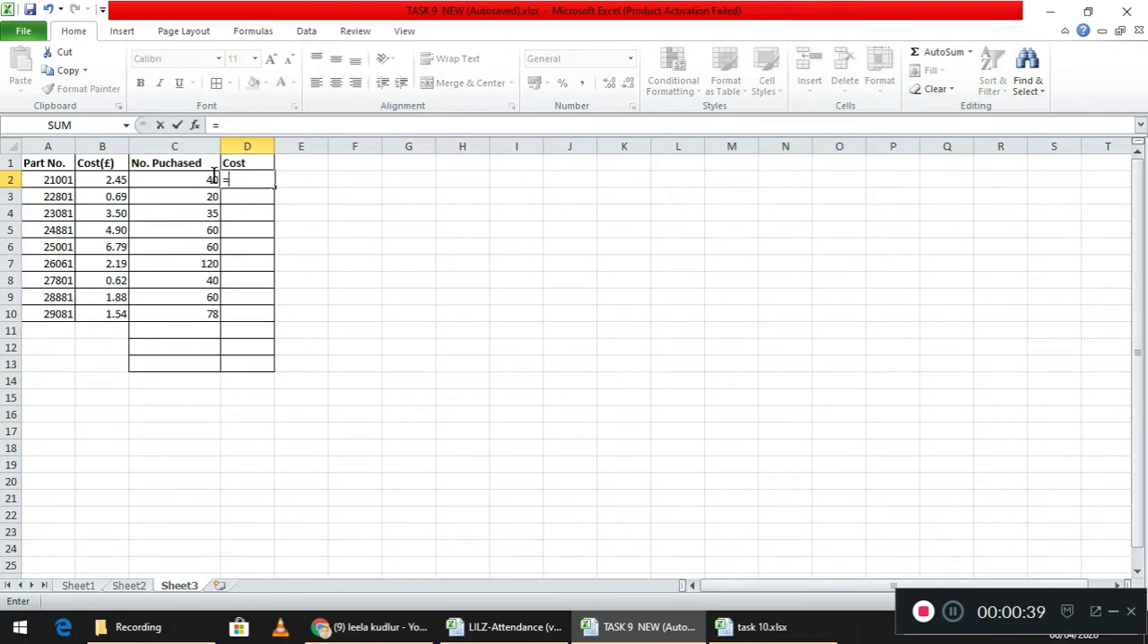
click(119, 182)
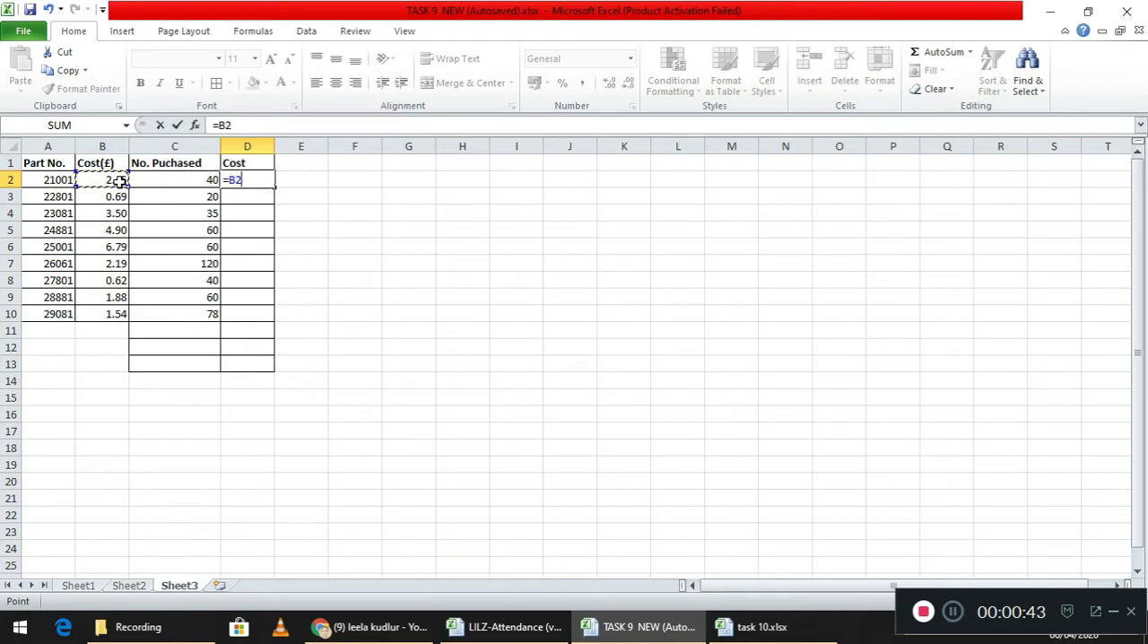
text(*)
click(179, 184)
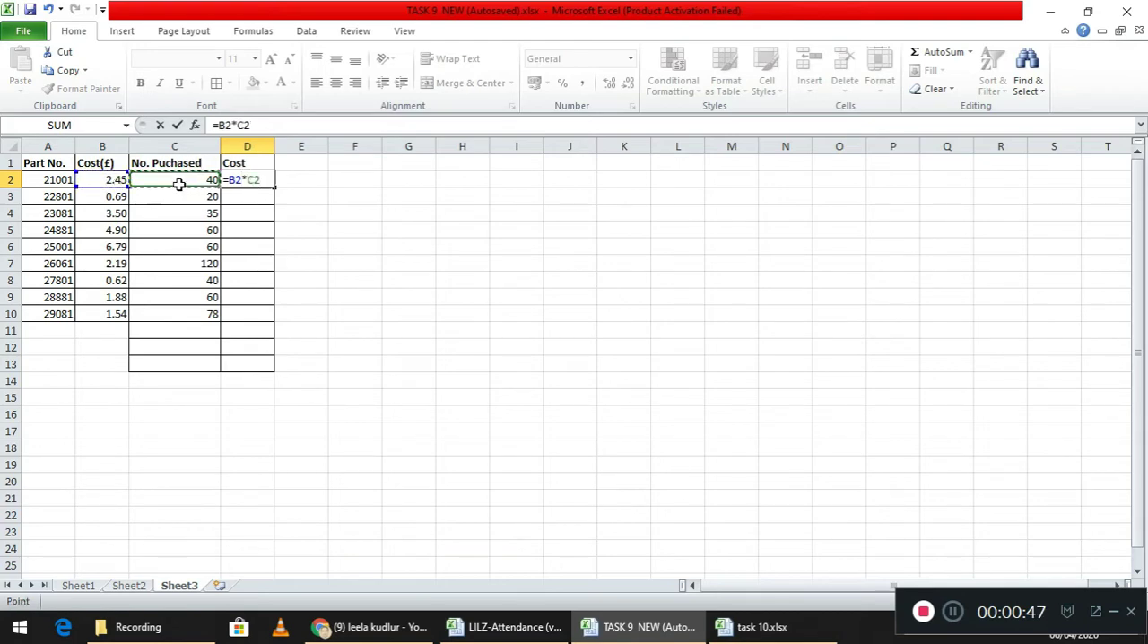
key(Return)
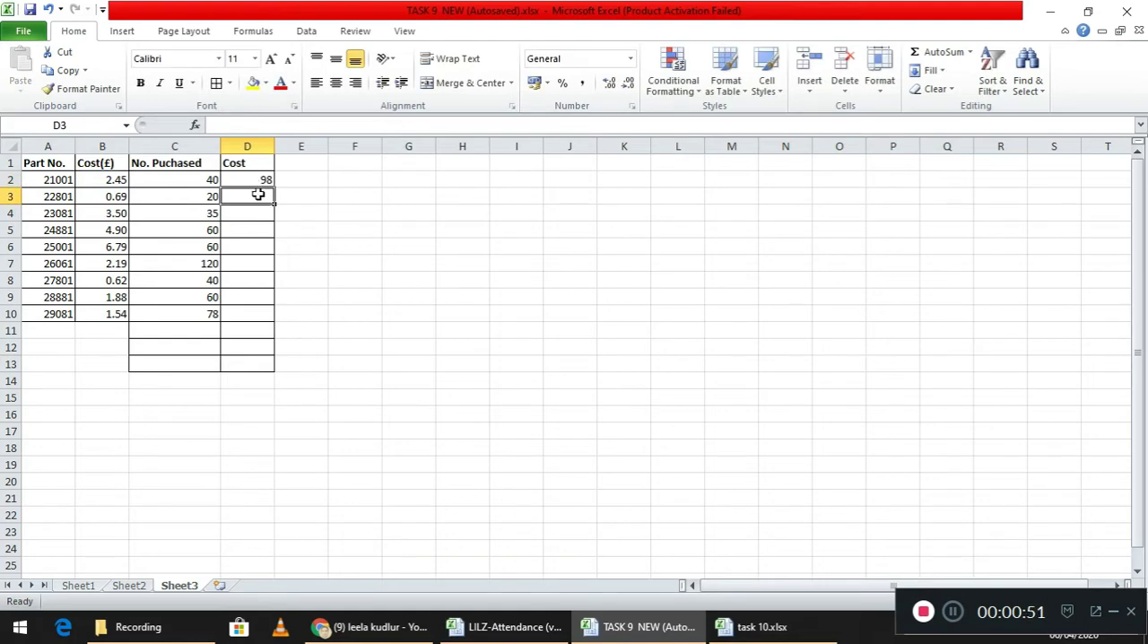
- Enter the formula =B3*C3 in D3 and fill it down the Cost column to D10
text(=)
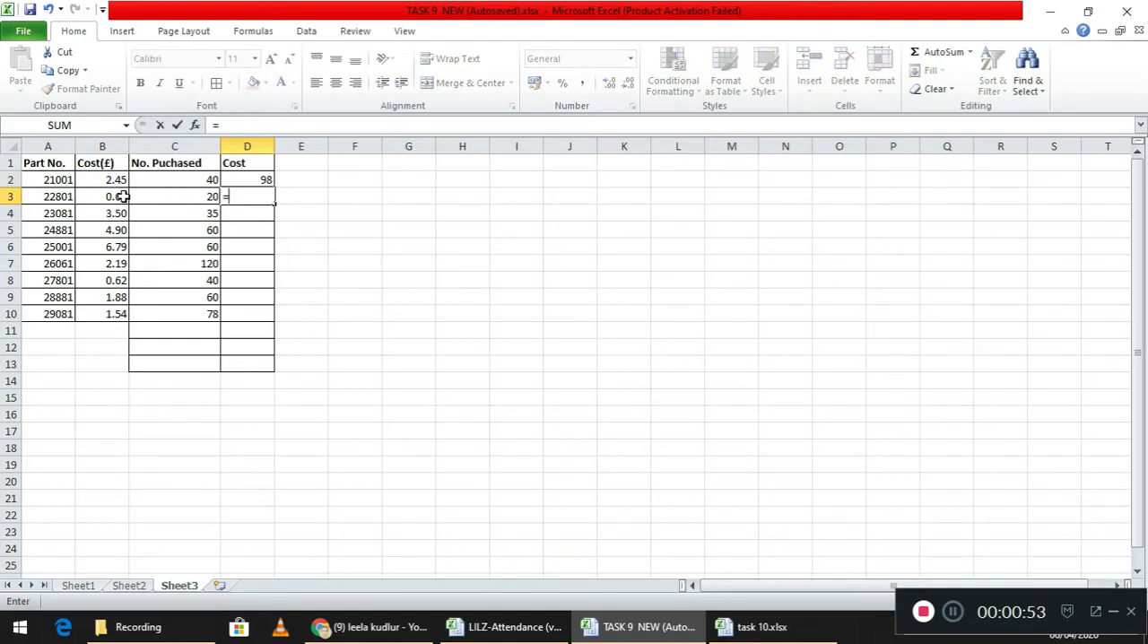
click(122, 196)
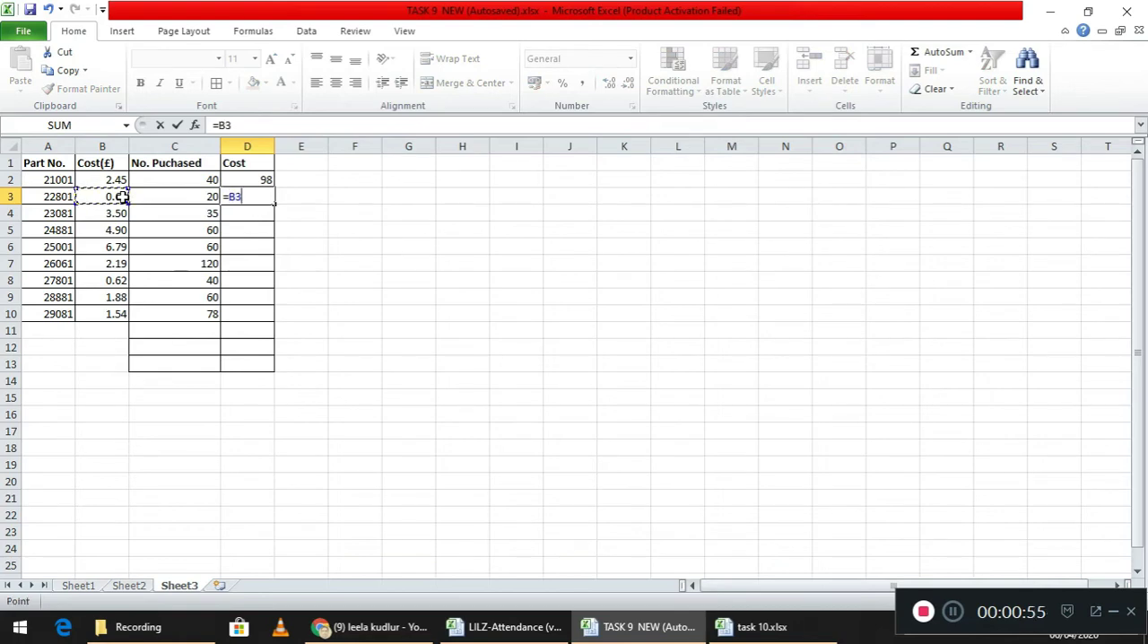
text(*)
click(173, 198)
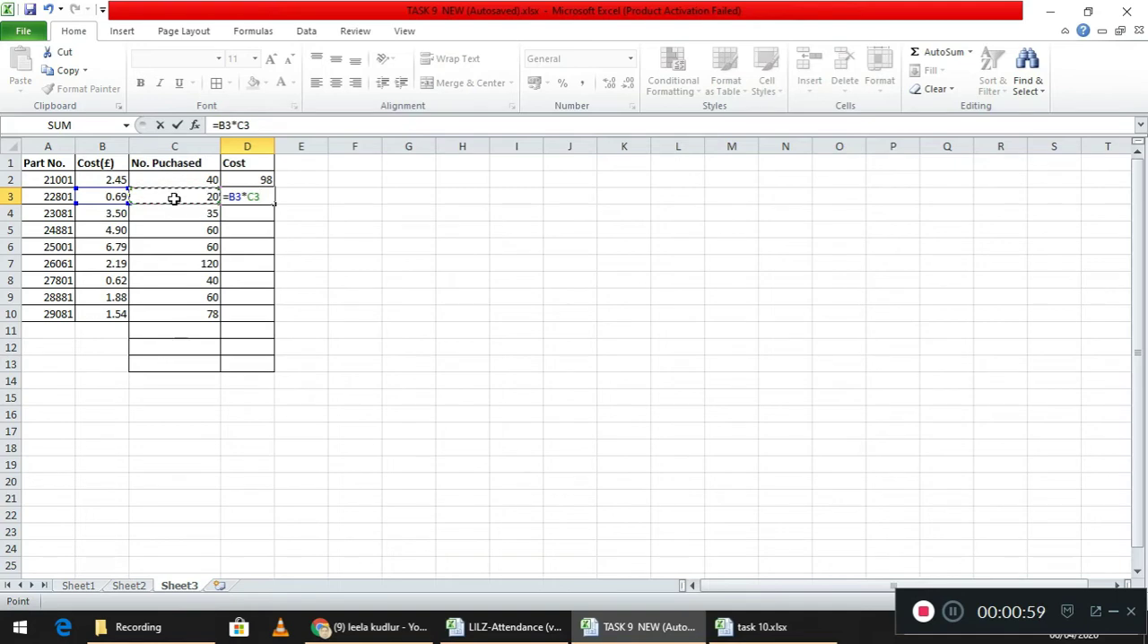
key(Return)
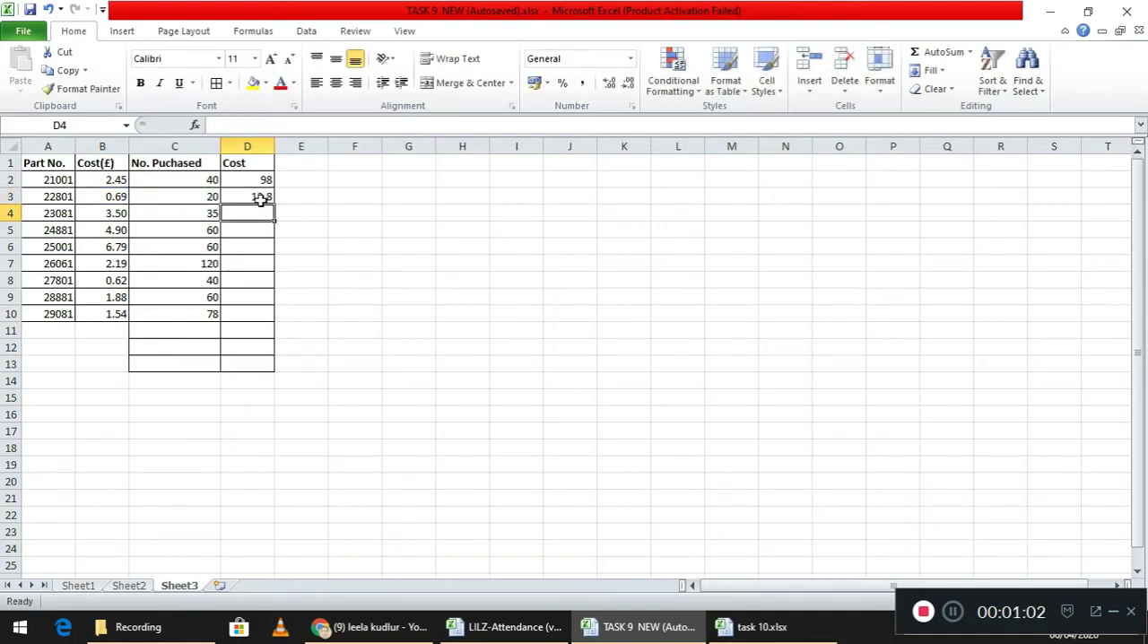
click(262, 196)
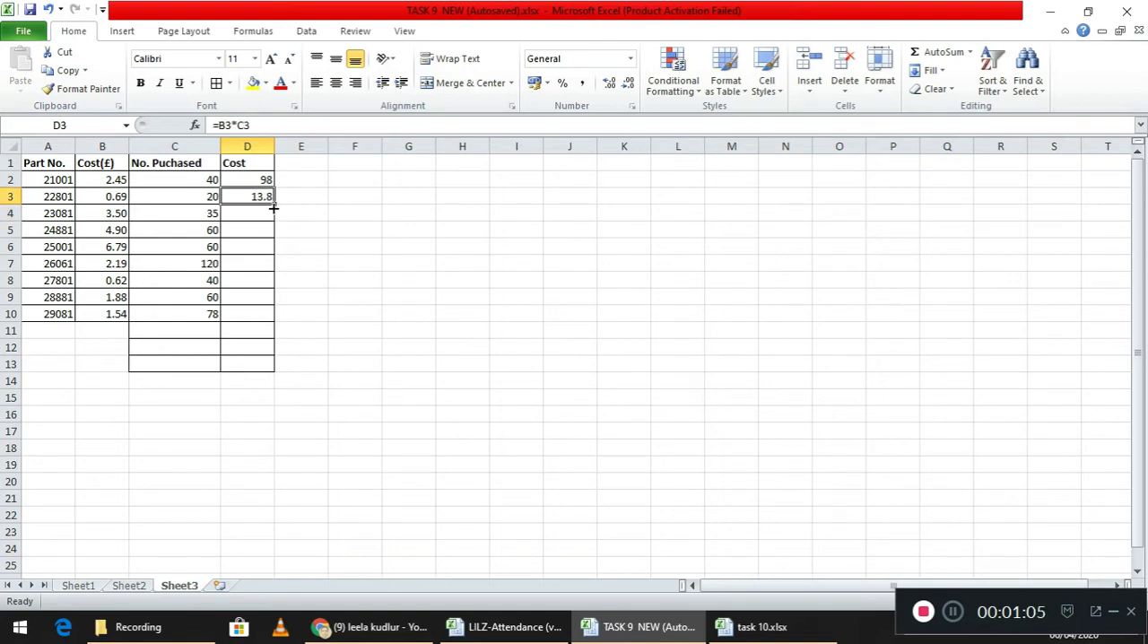
drag(274, 205, 270, 320)
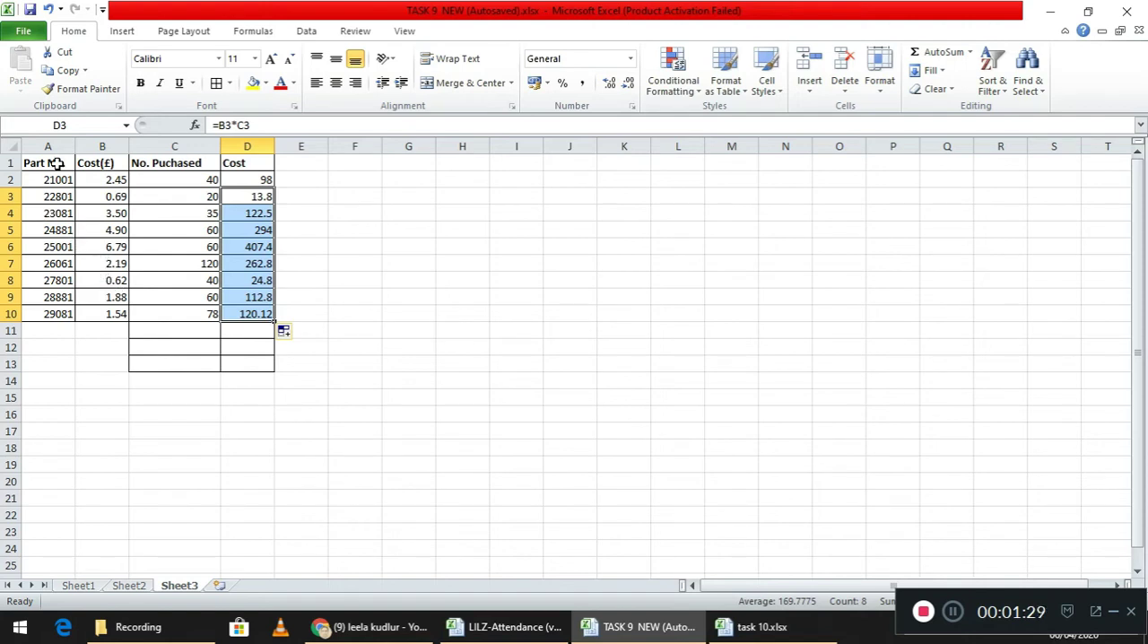
- Copy the table in A1:D10 and paste it at A1 of a new worksheet
drag(56, 163, 265, 319)
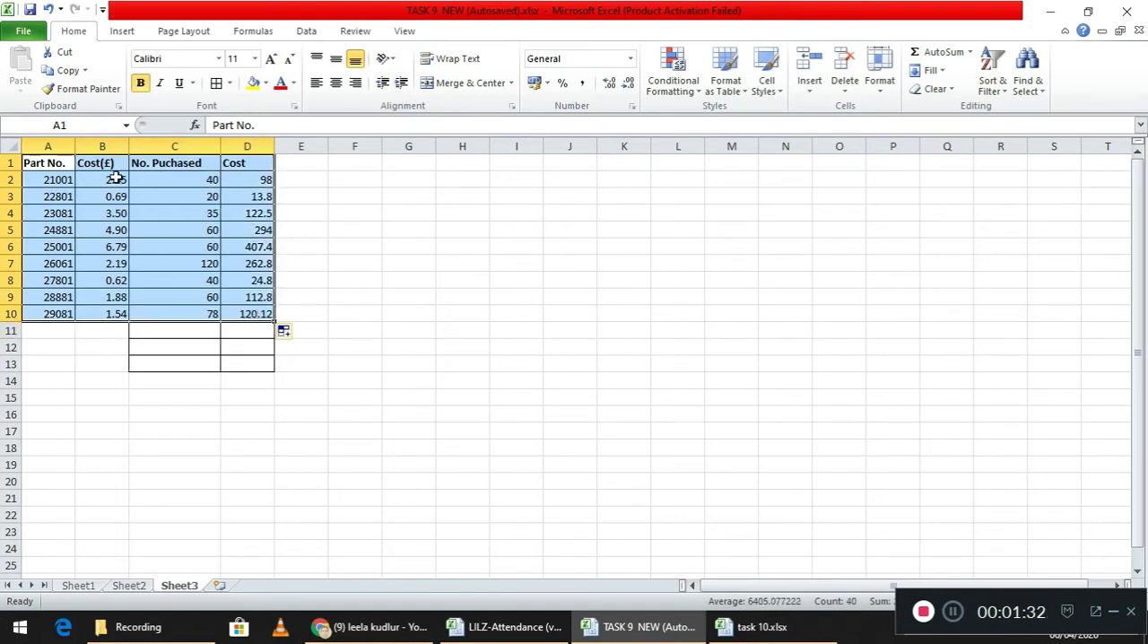
click(65, 70)
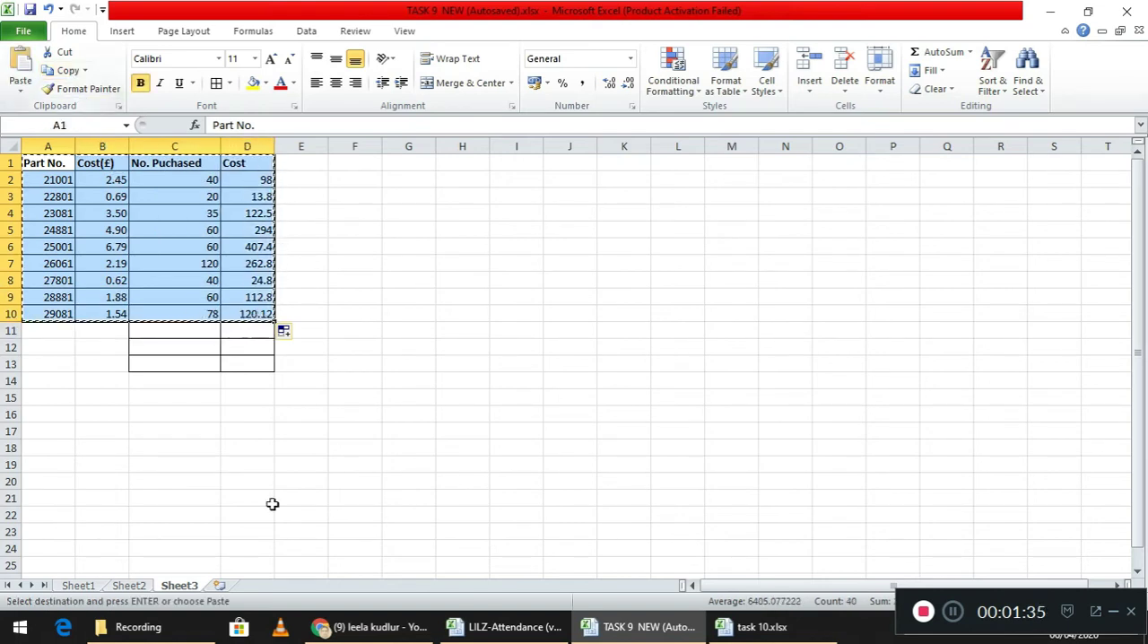
click(220, 585)
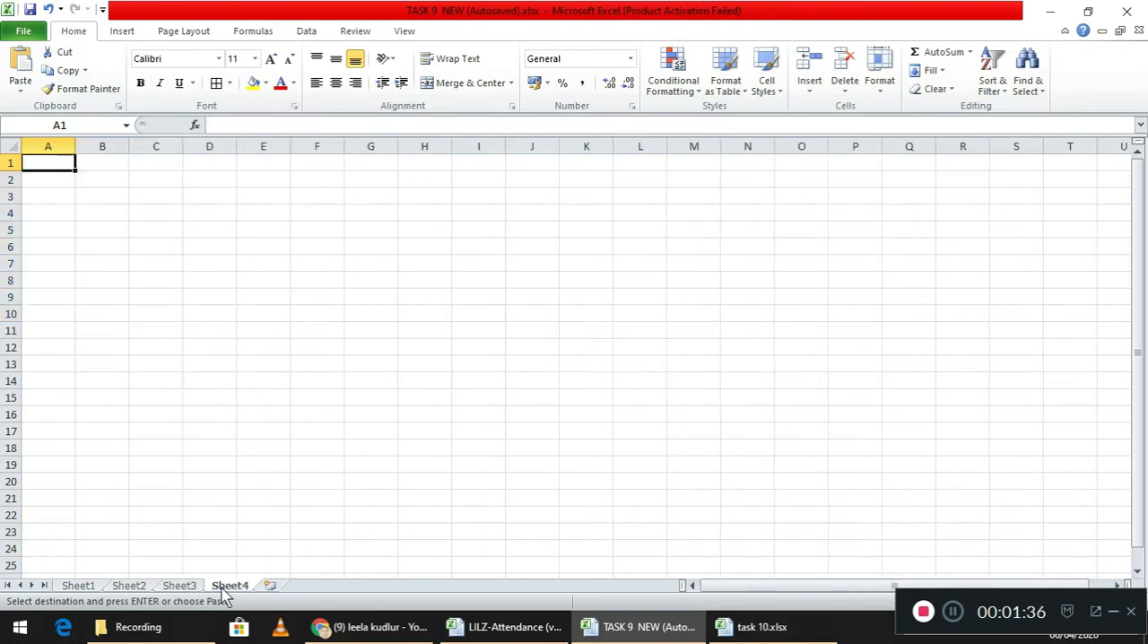
click(27, 63)
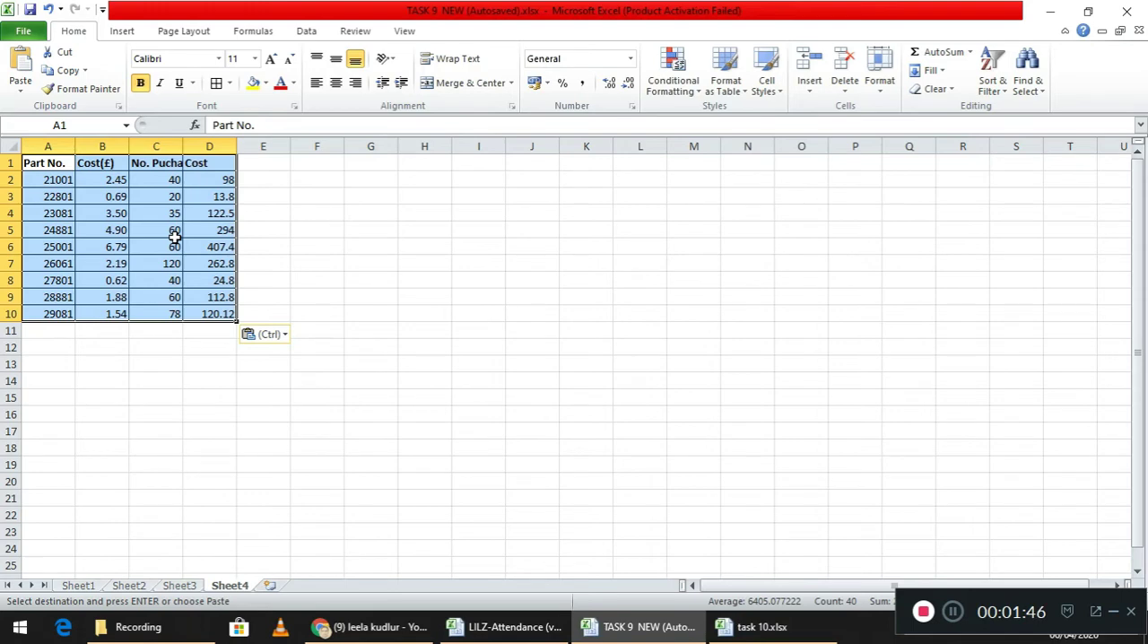
- Enter the labels COST, VAT and GRAND TOTAL in cells C11, C12 and C13
click(166, 333)
text(COST)
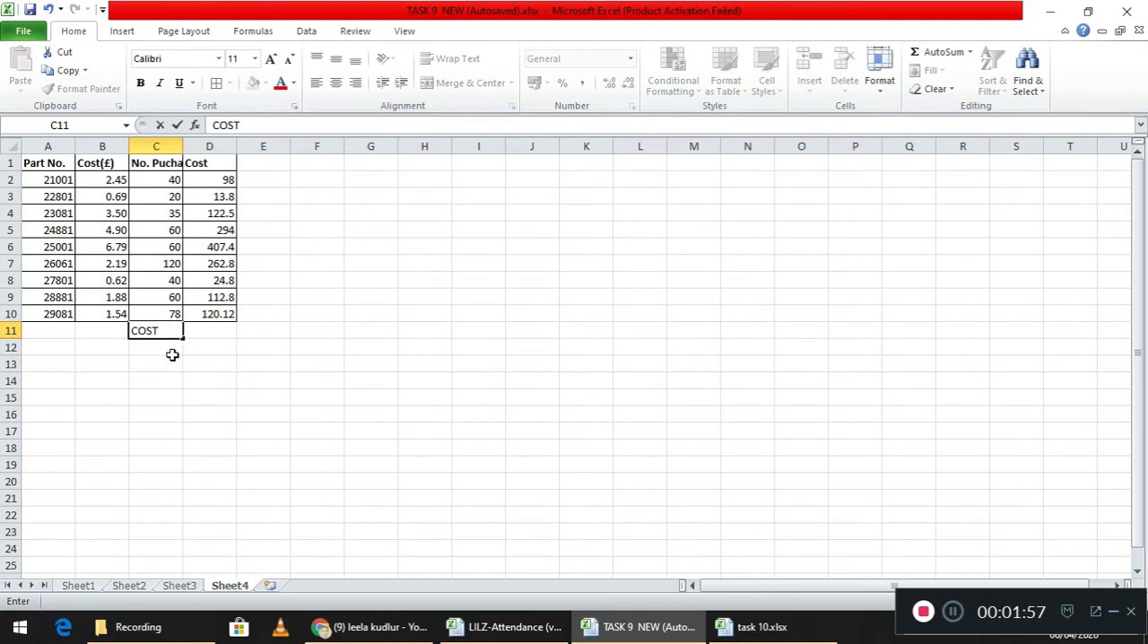
click(172, 346)
text(VAT)
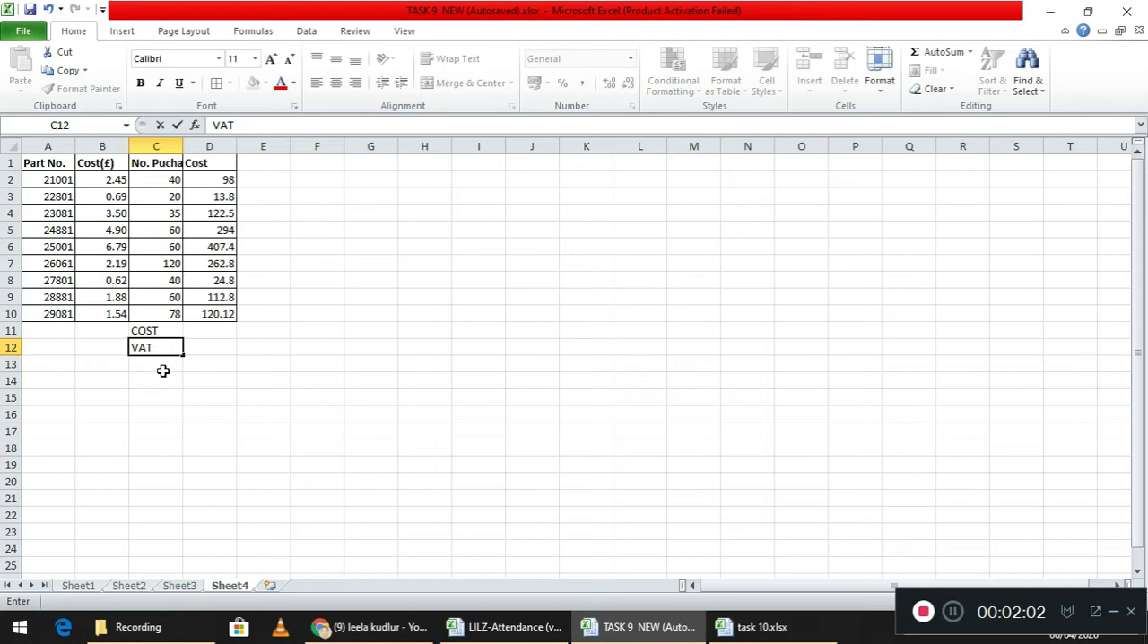
drag(162, 368, 163, 365)
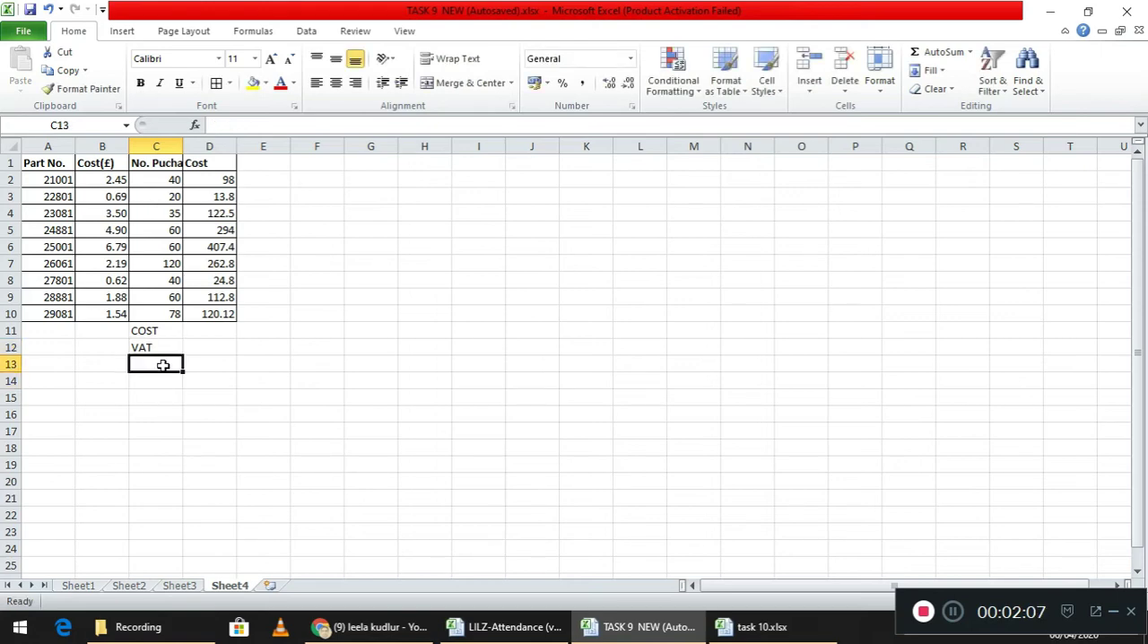
text(GRAND)
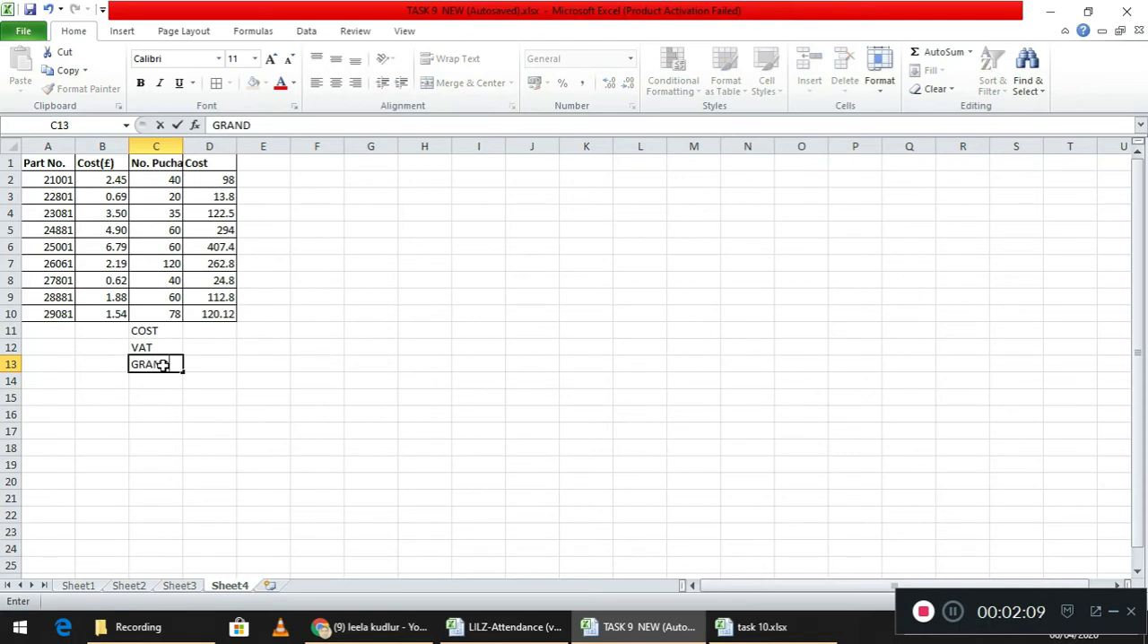
text( TOTAL)
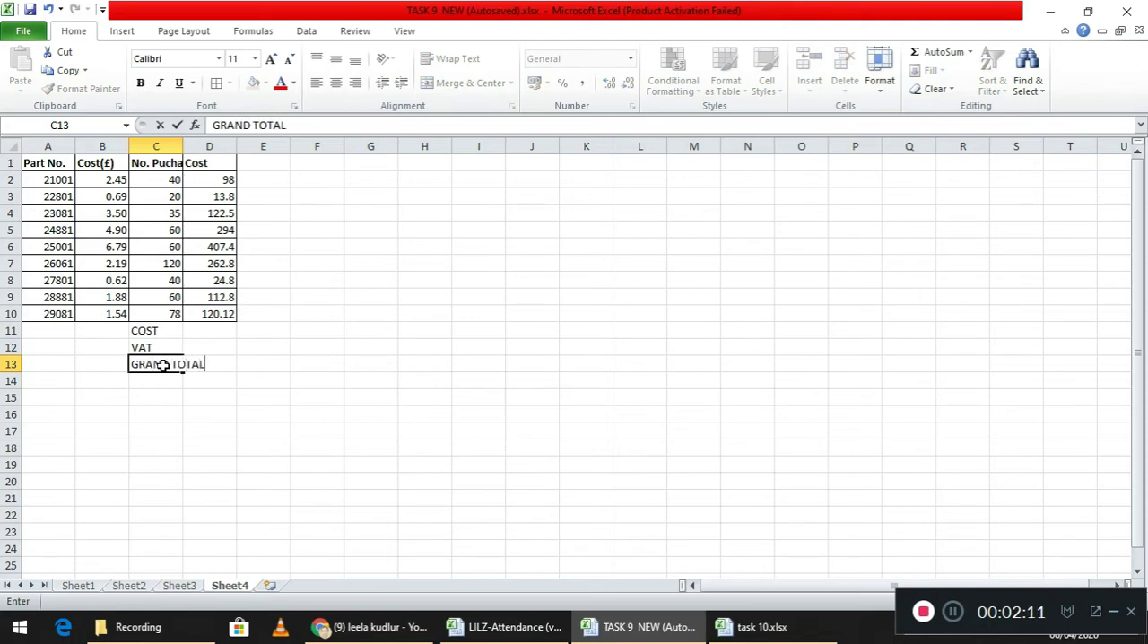
click(254, 400)
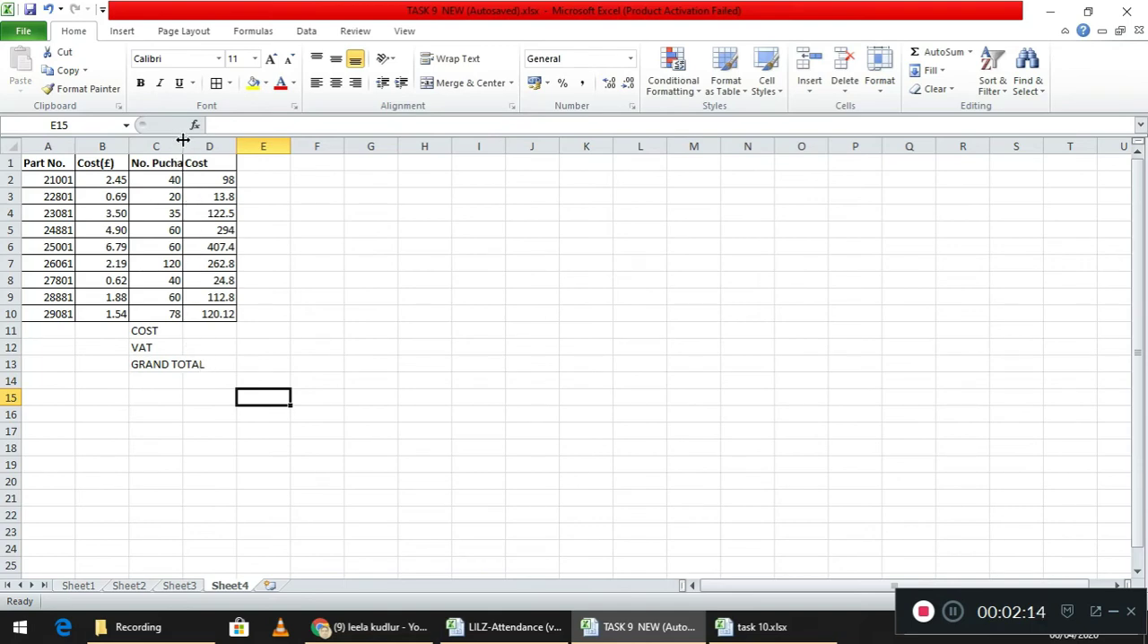
- Widen column C so the No. Puchased heading and the GRAND TOTAL label fit inside it
drag(180, 147, 212, 136)
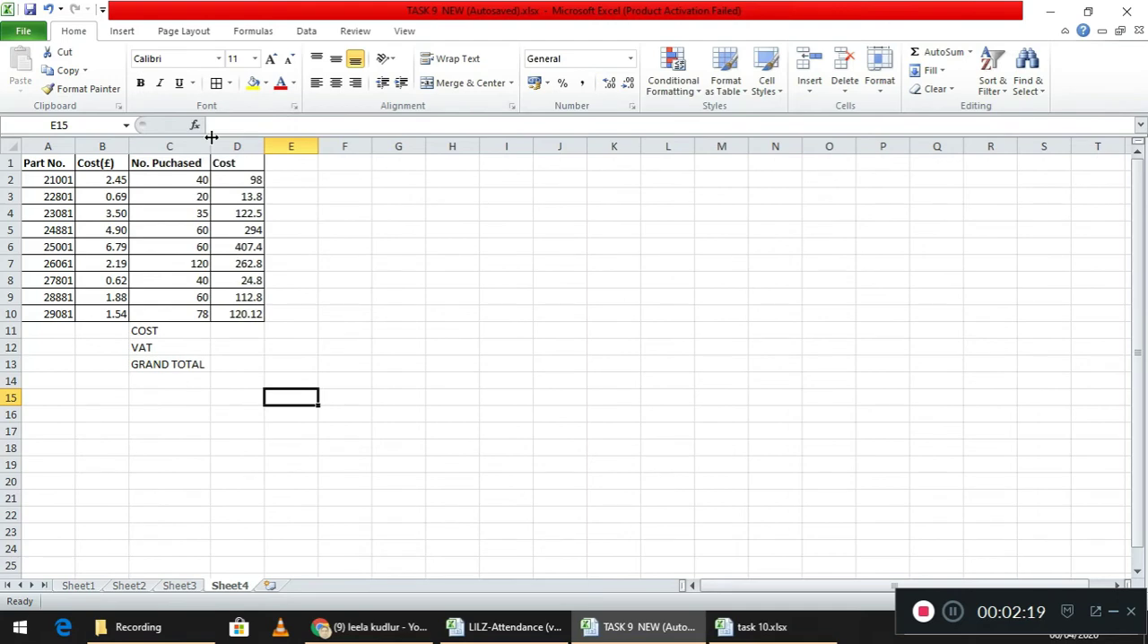
click(204, 145)
right_click(212, 141)
click(204, 150)
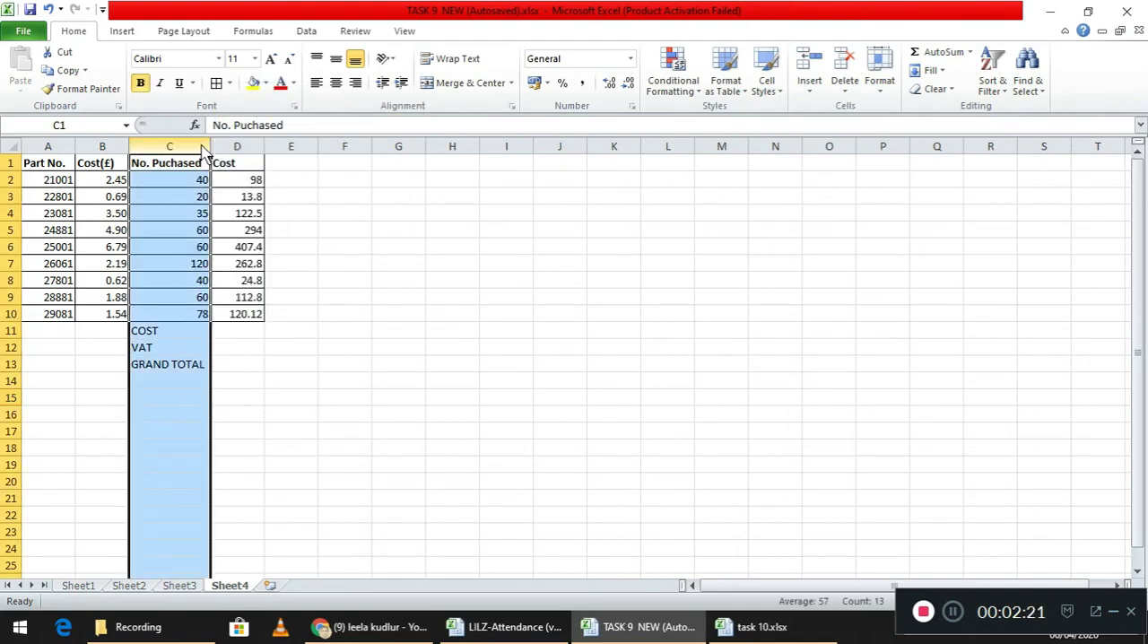
- Total the part costs in D2:D10 with AutoSum, placing the sum in D11
click(234, 331)
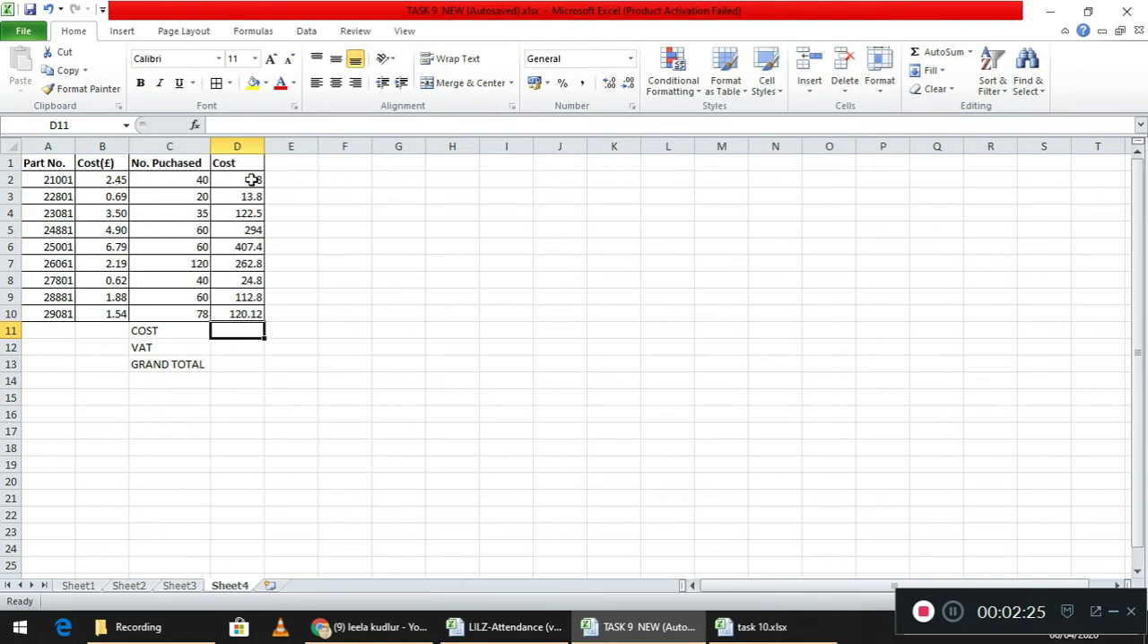
drag(252, 179, 236, 334)
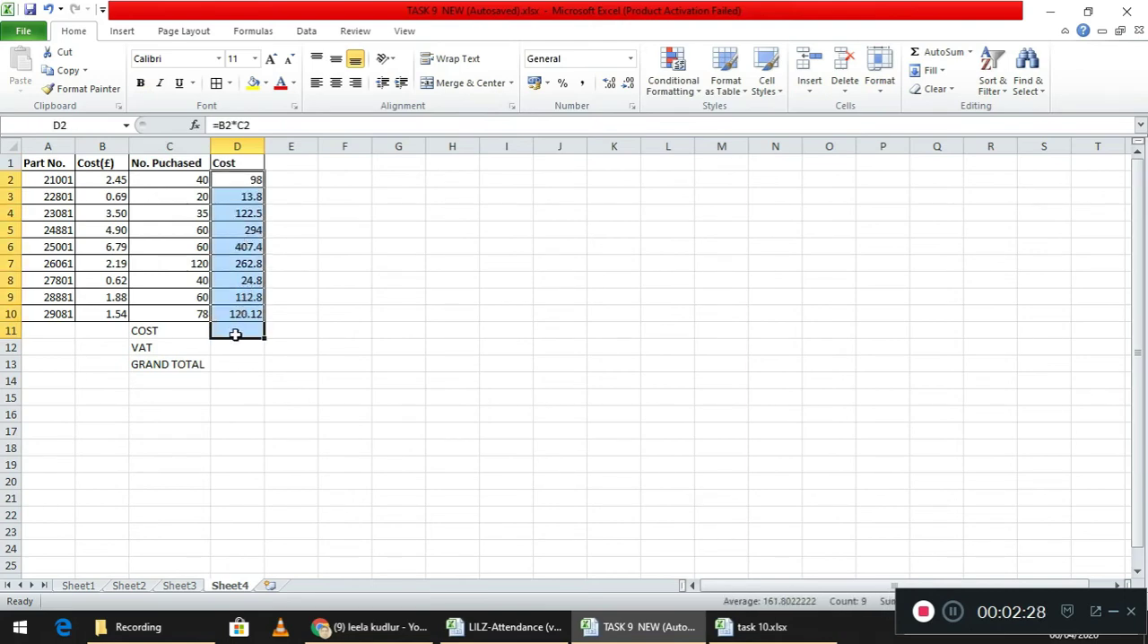
click(928, 56)
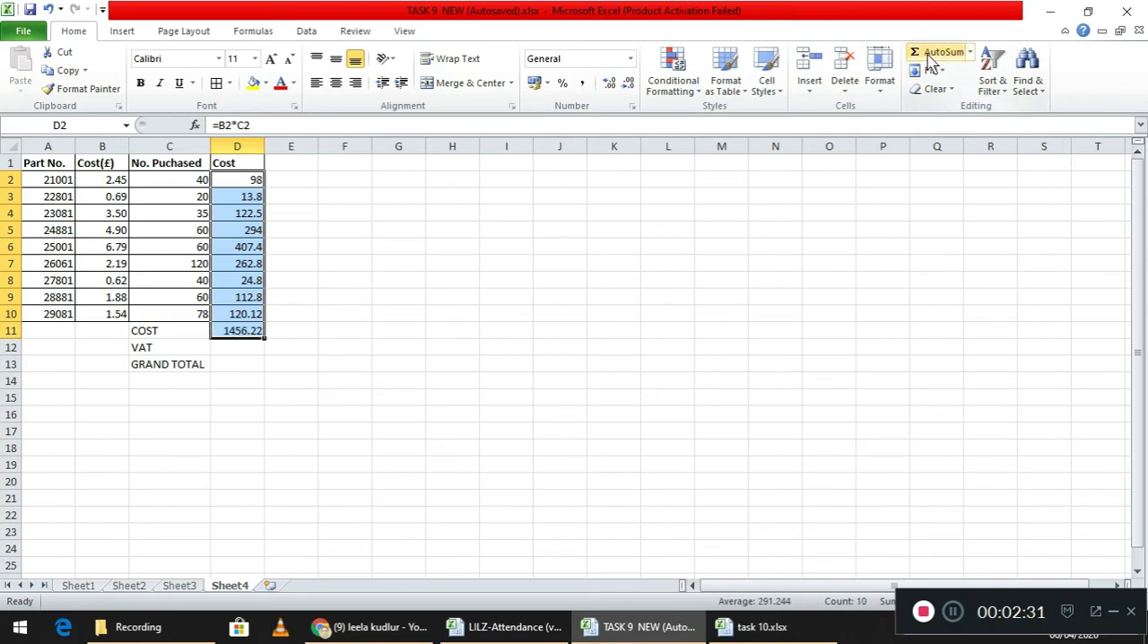
- Calculate 17.5% VAT on the total cost in D12 with the formula =D11*17.5/100
click(248, 349)
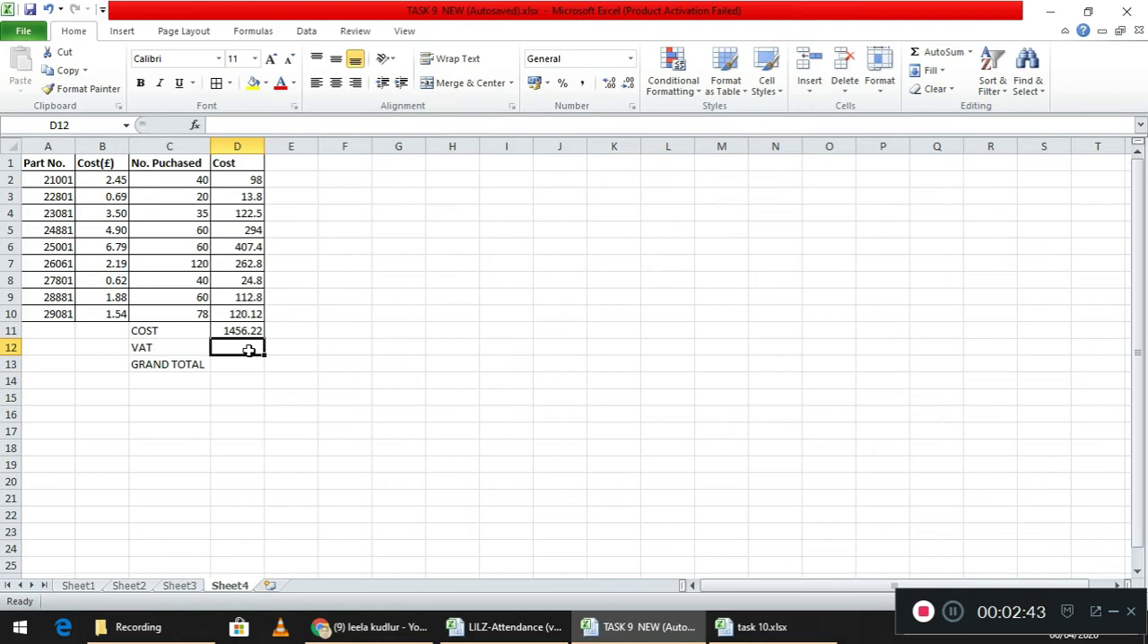
text(=)
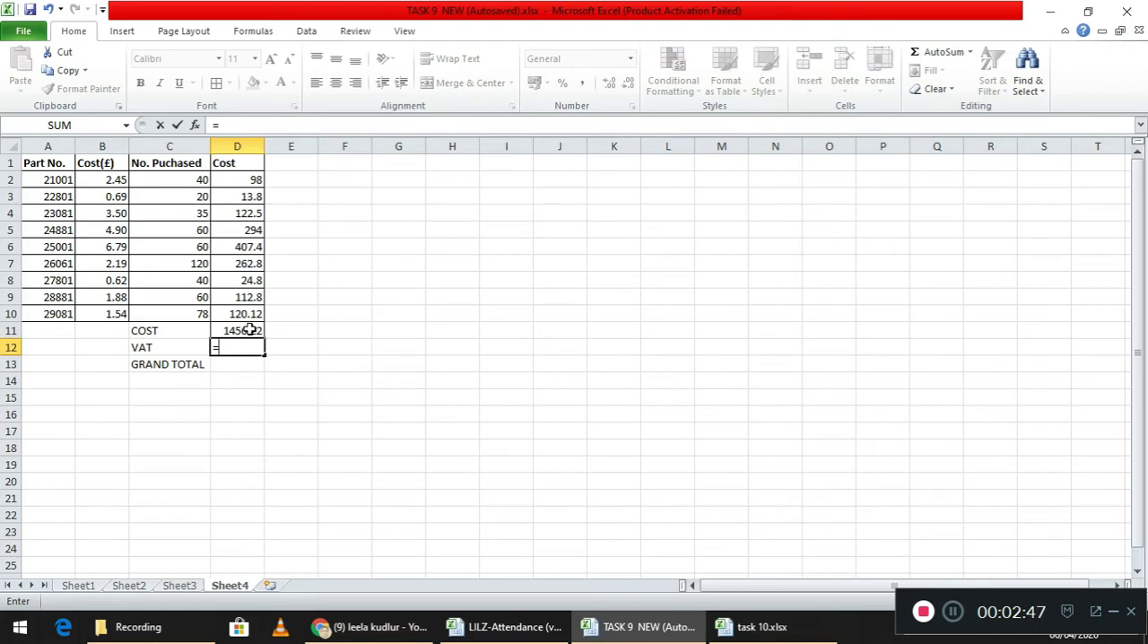
click(249, 330)
text(*1)
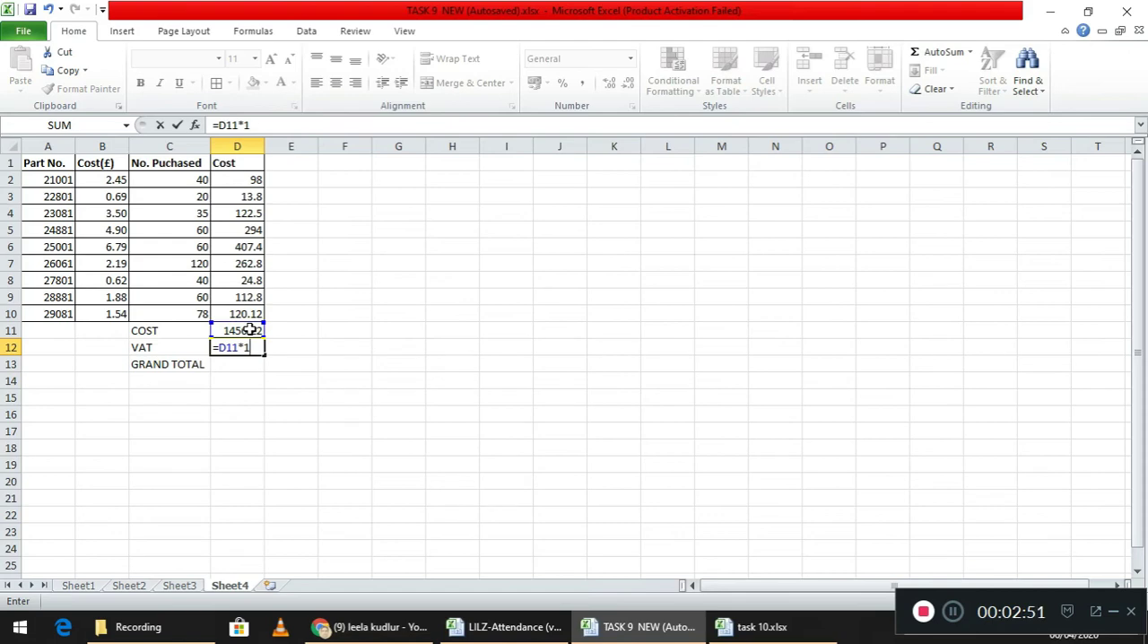
text(7.5/100)
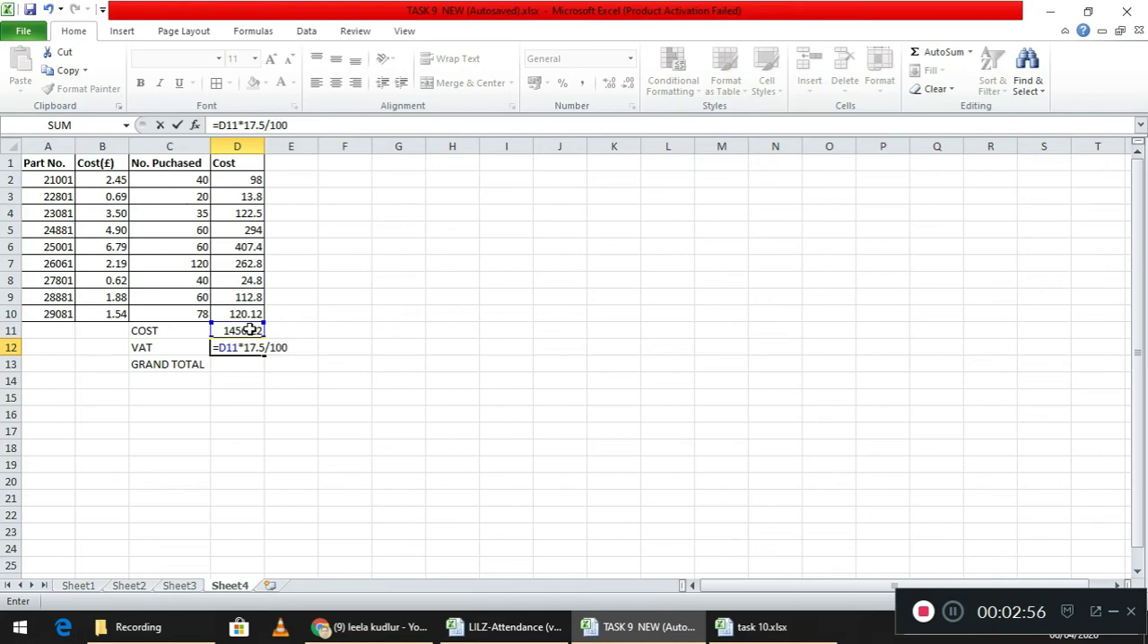
key(Return)
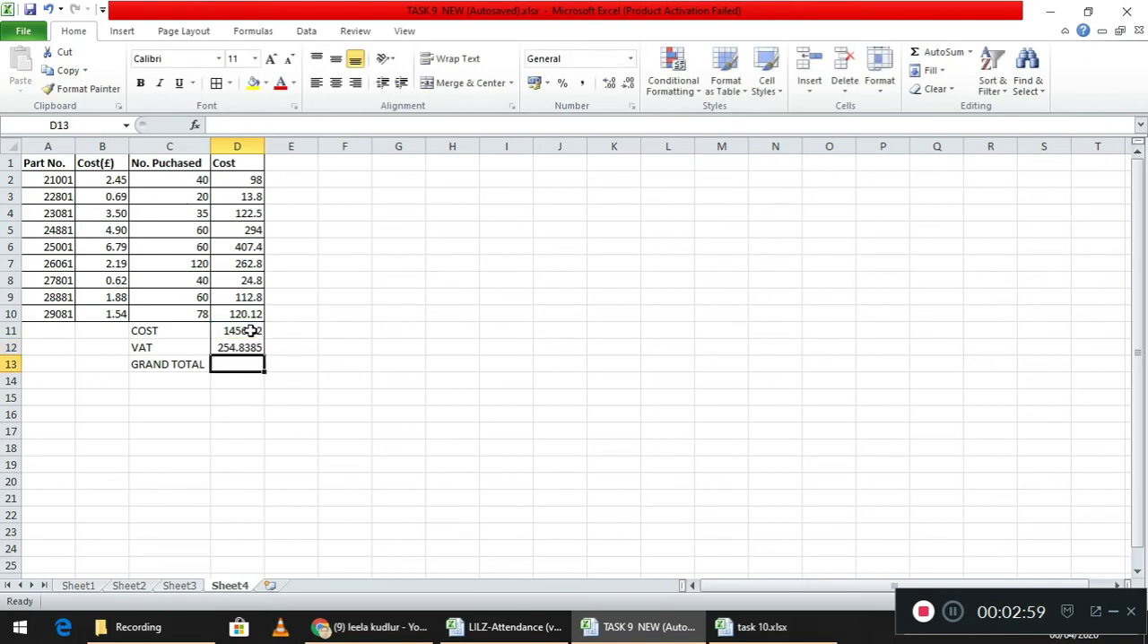
- Calculate the grand total in D13 with the formula =D11+D12
text(=)
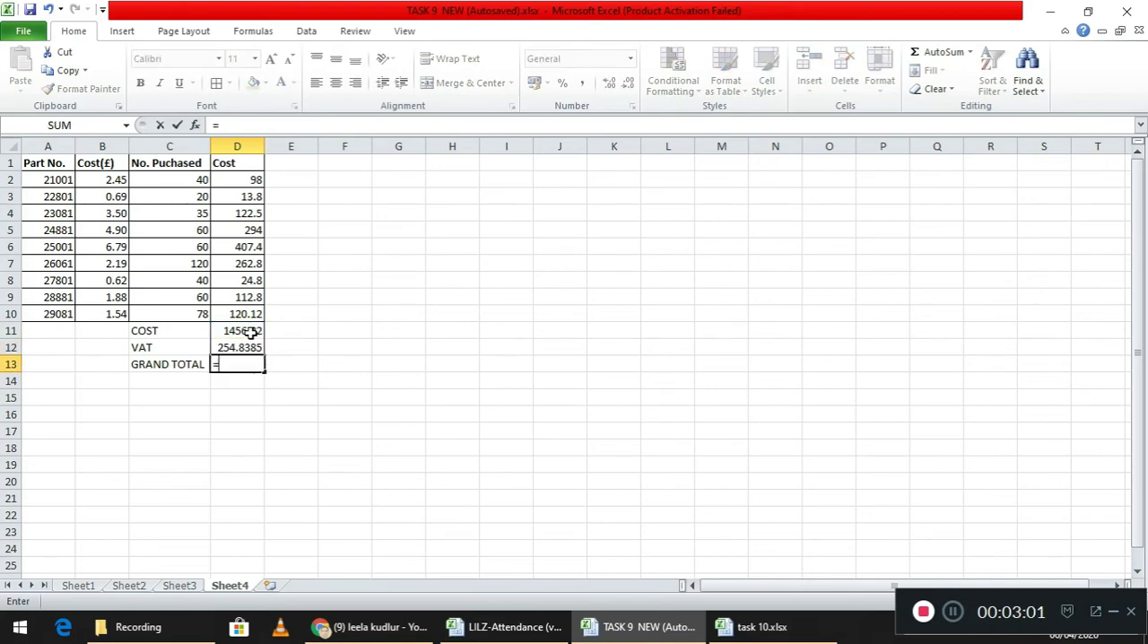
click(249, 332)
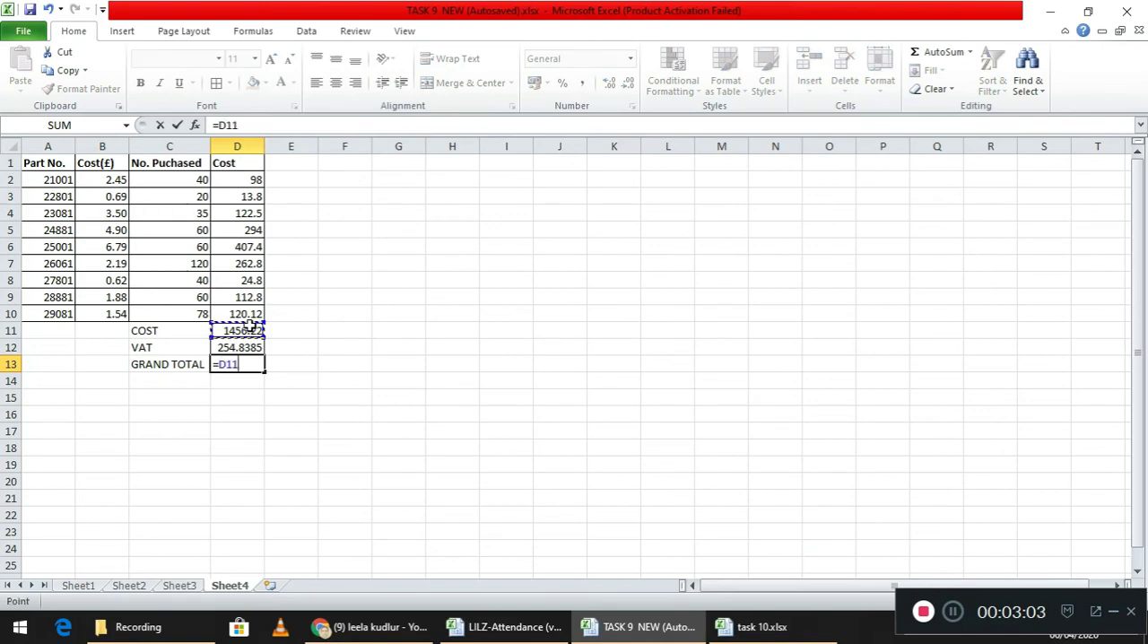
text(+)
click(249, 348)
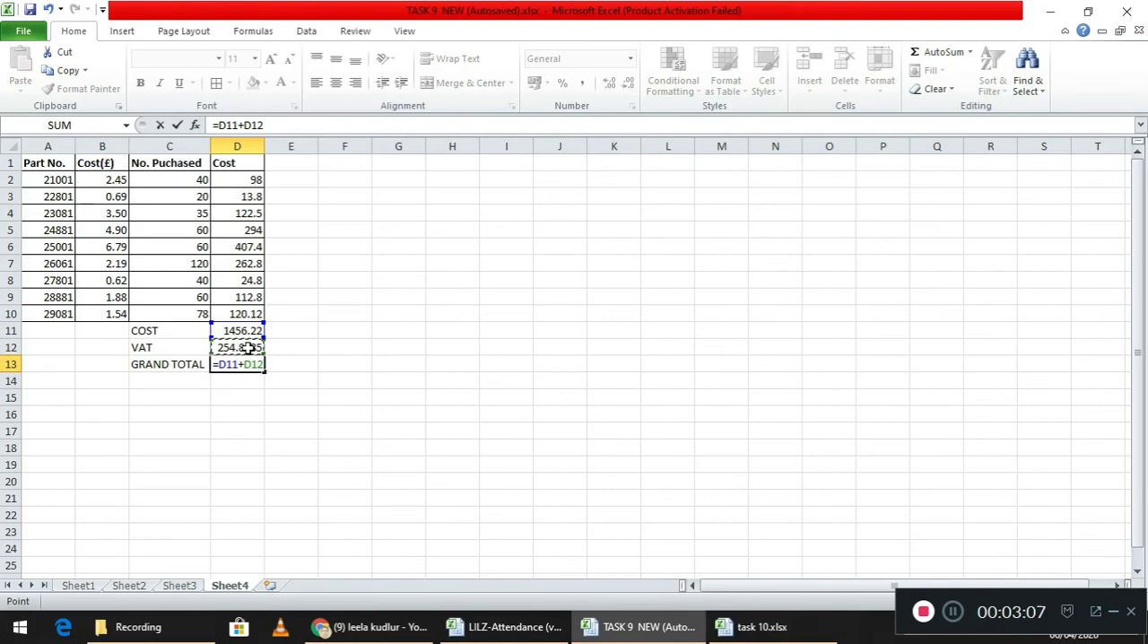
key(Return)
- Add borders to the COST, VAT and GRAND TOTAL rows in C11:D13 and make them bold
drag(174, 329, 238, 362)
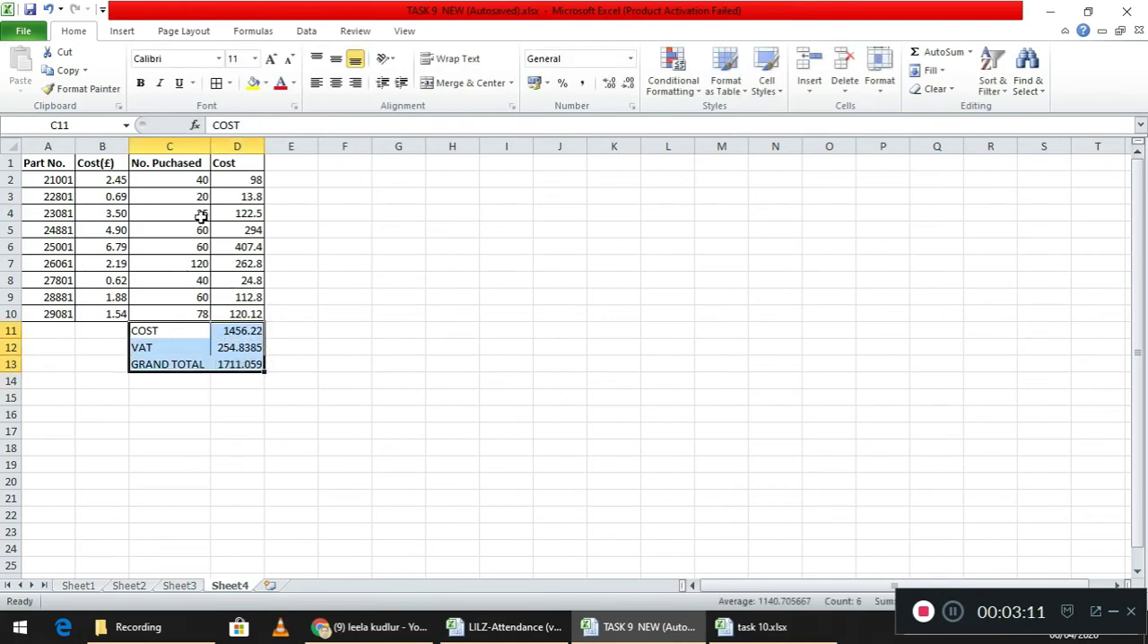
click(217, 83)
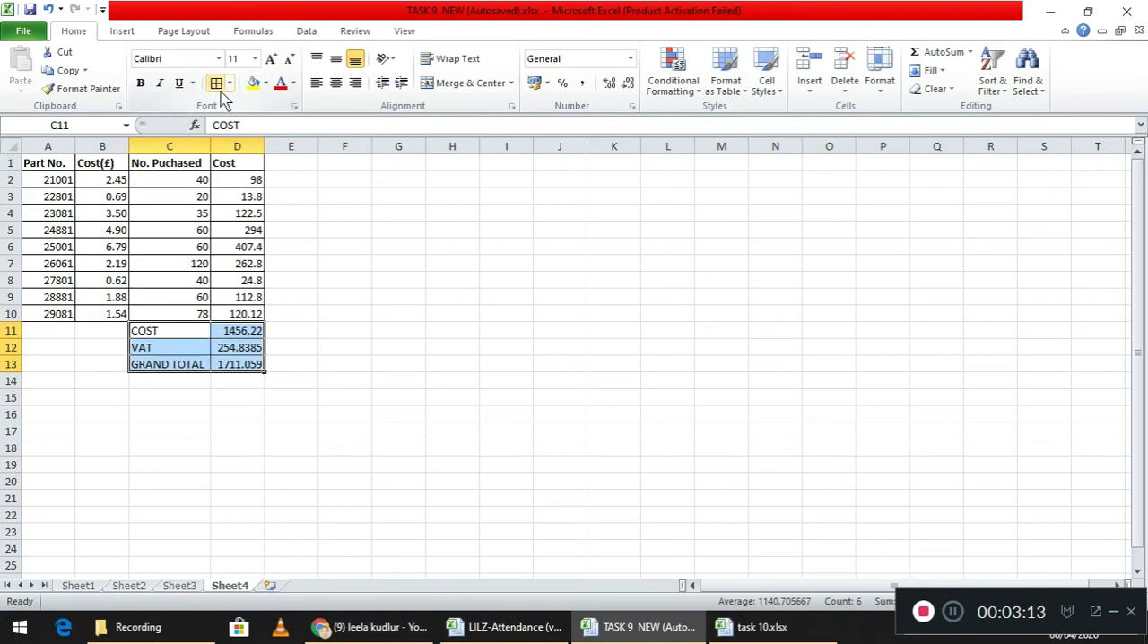
click(141, 83)
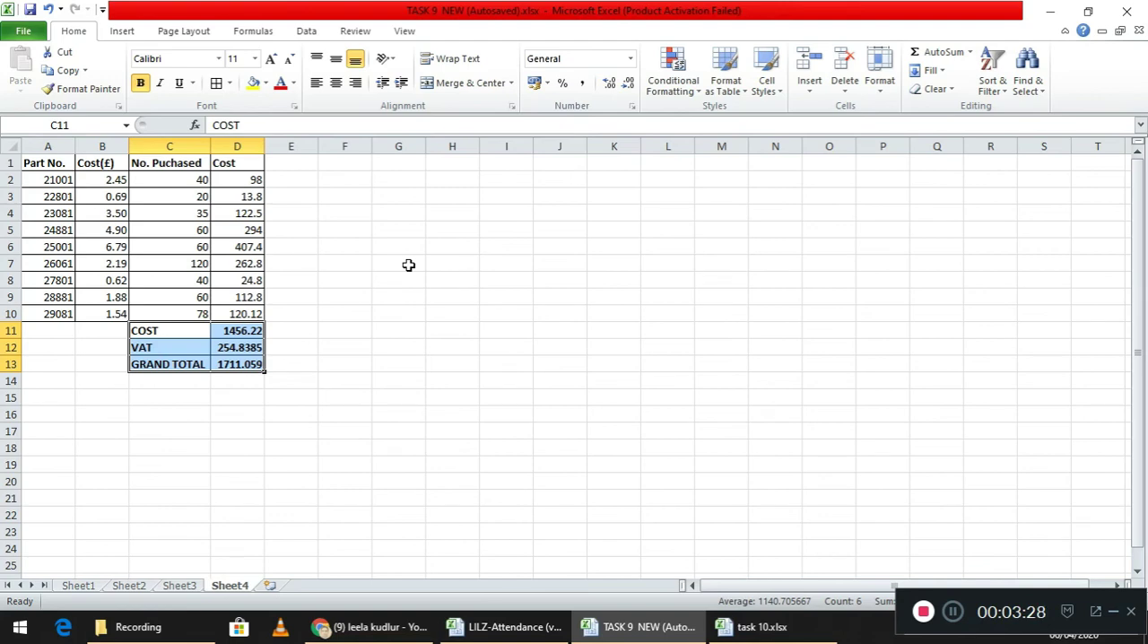
- Change the number purchased for part 22801 in C3 to 120
click(201, 198)
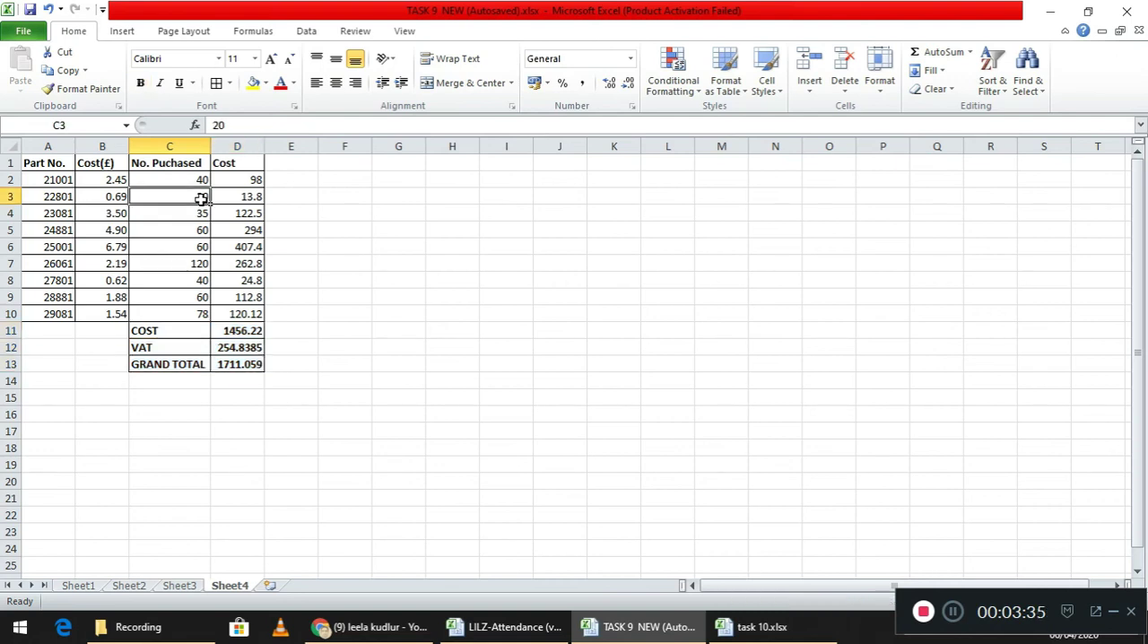
key(Delete)
text(120)
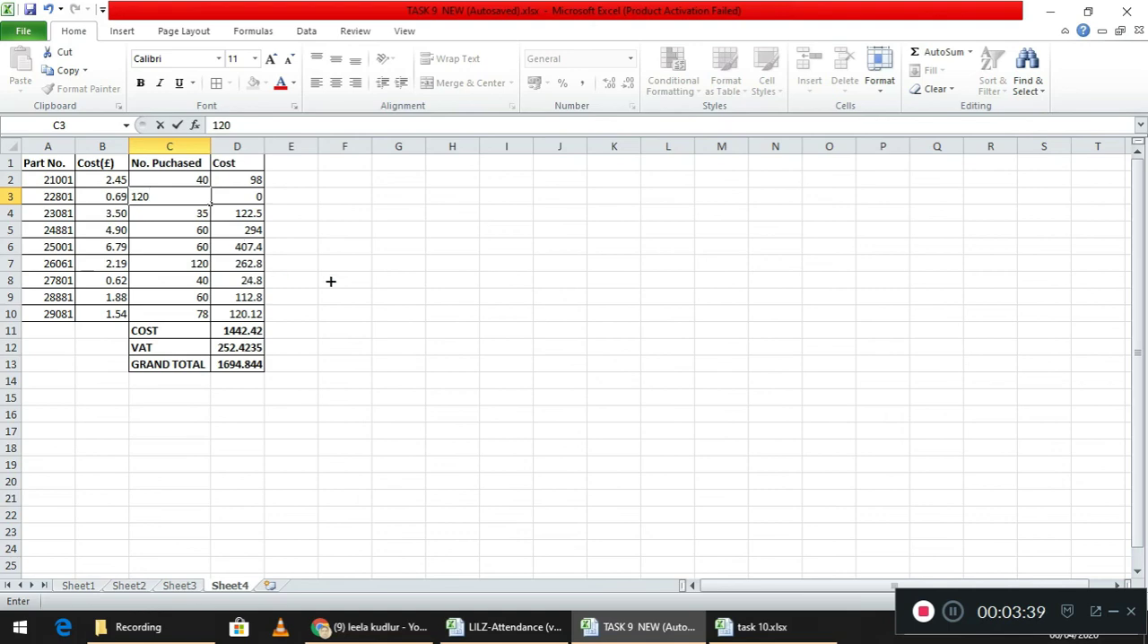
click(451, 291)
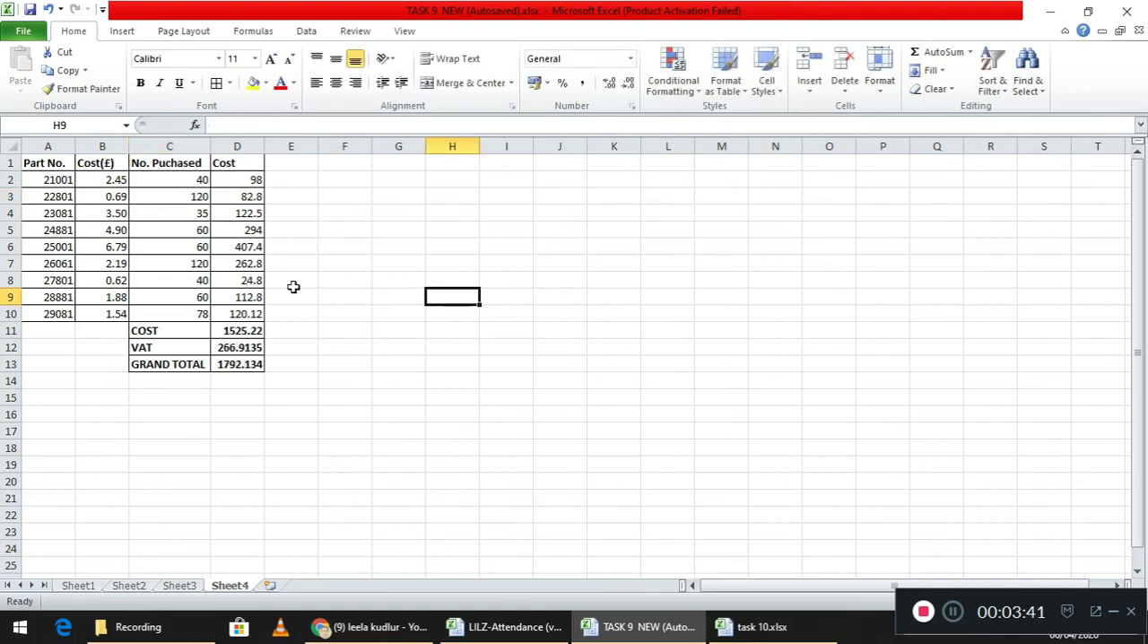
- Change the unit cost of part 28881 in B9 to 1.60 and save the workbook
click(114, 300)
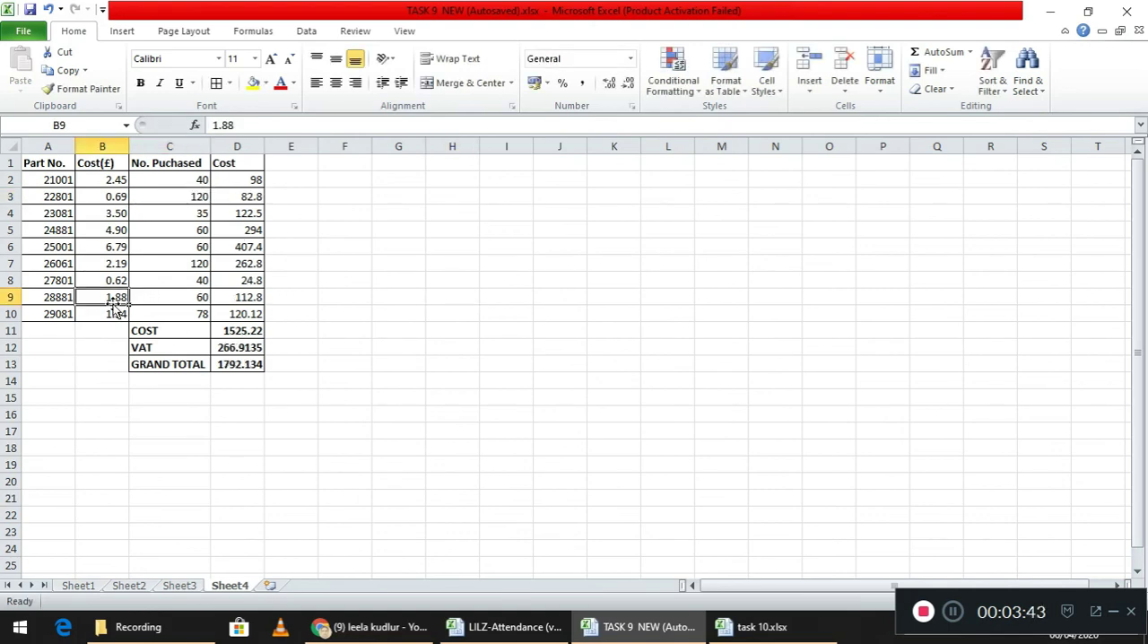
key(Delete)
text(1.)
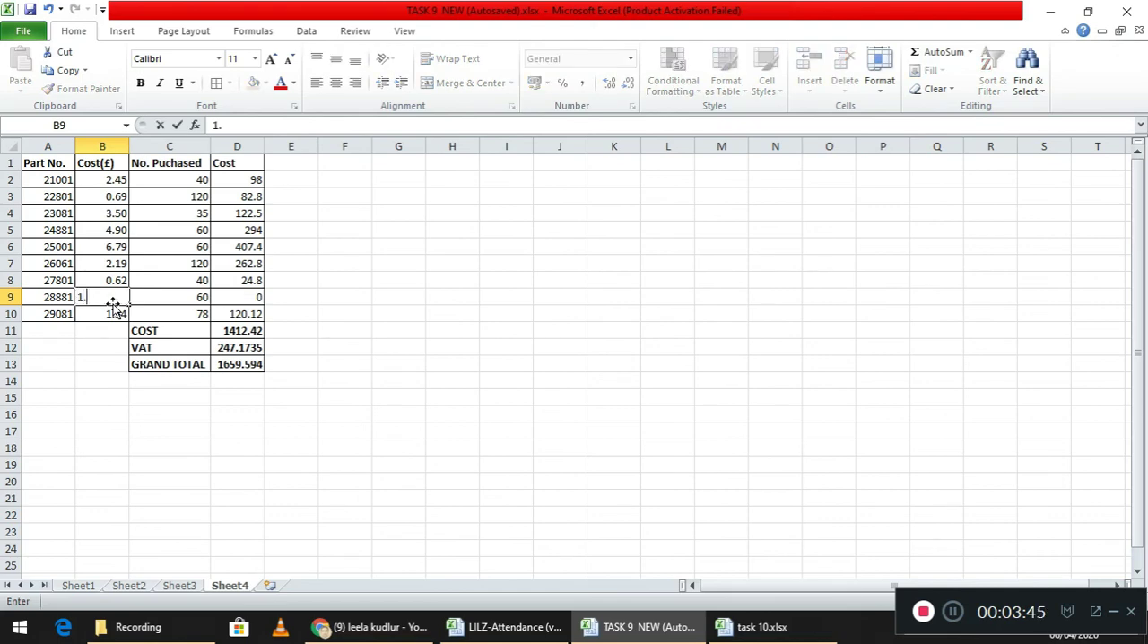
text(60)
click(473, 345)
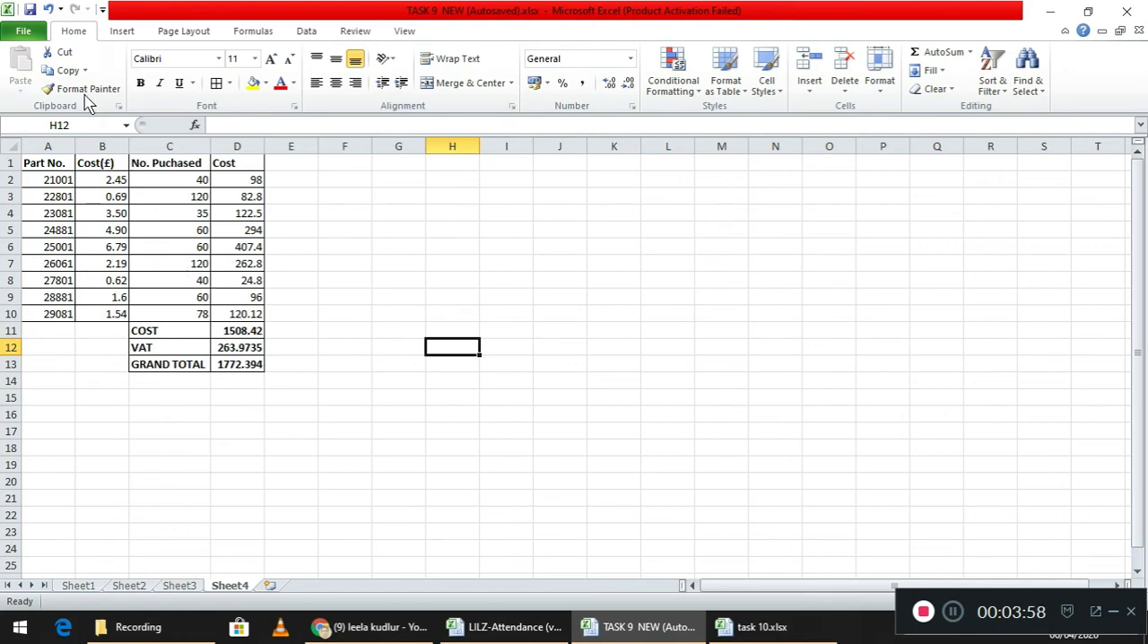
click(31, 13)
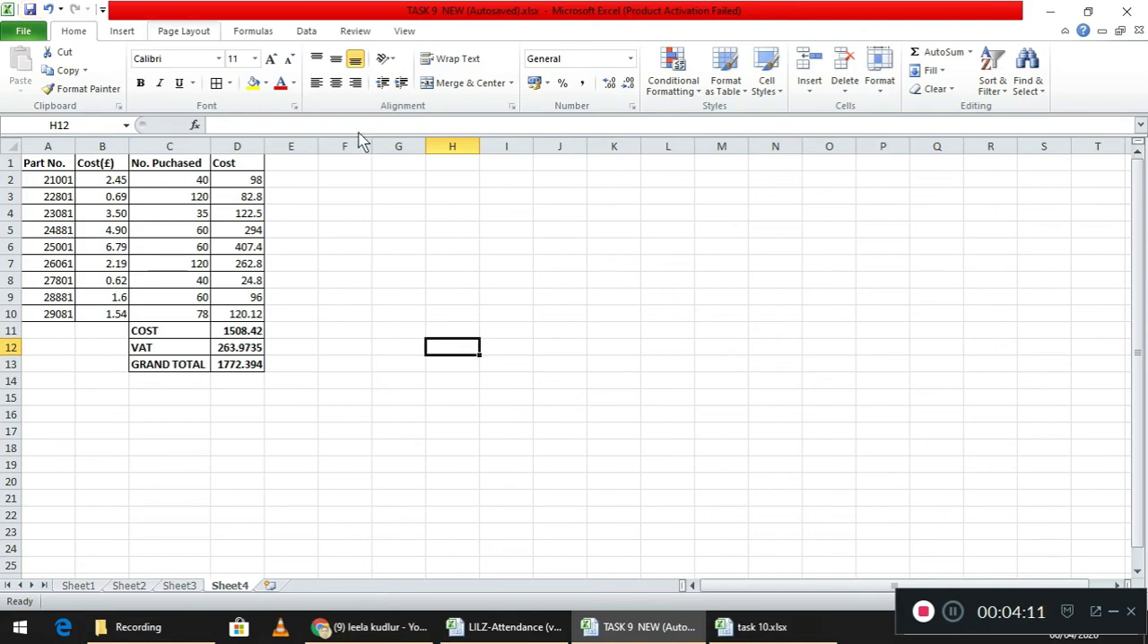